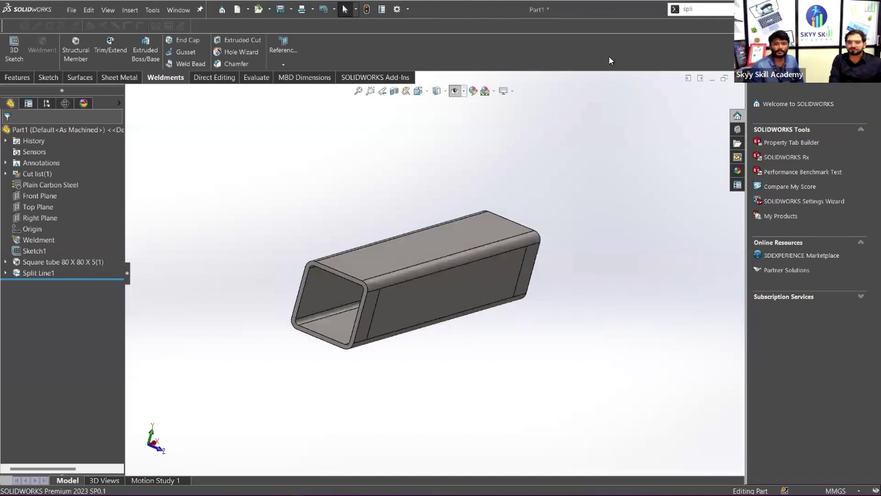
middle_click_drag(506, 186, 356, 158)
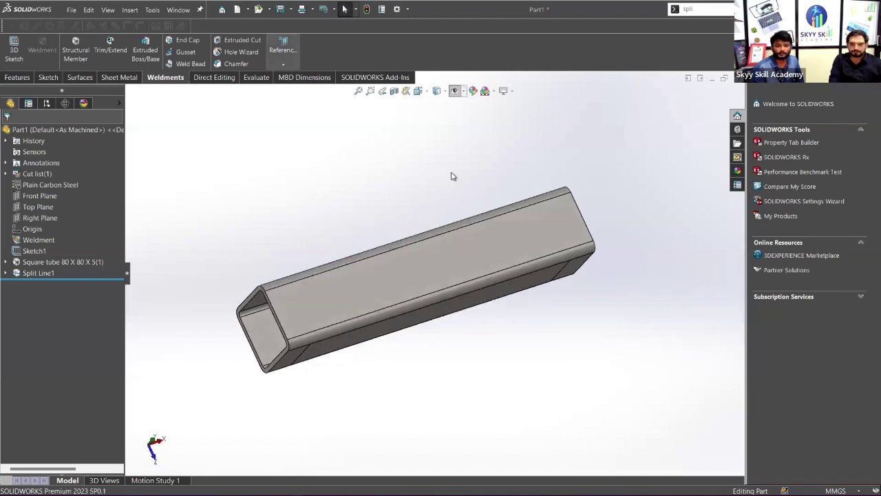
mouse_move(452, 176)
middle_mouse_down()
mouse_move(400, 136)
mouse_move(420, 289)
mouse_move(398, 243)
mouse_move(385, 245)
middle_mouse_up()
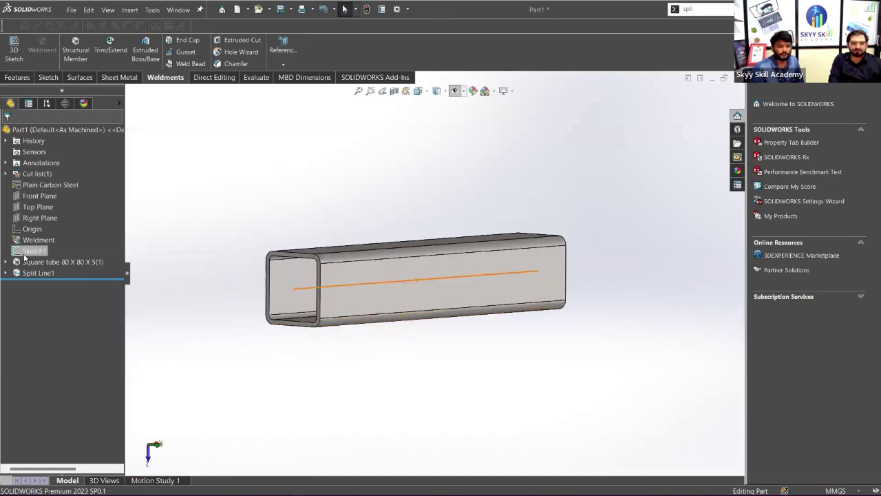
left_click(34, 250)
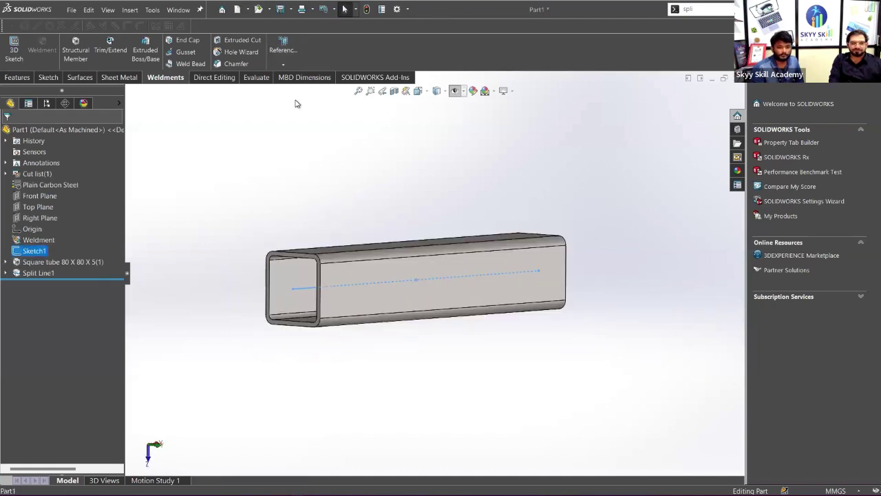
key("z")
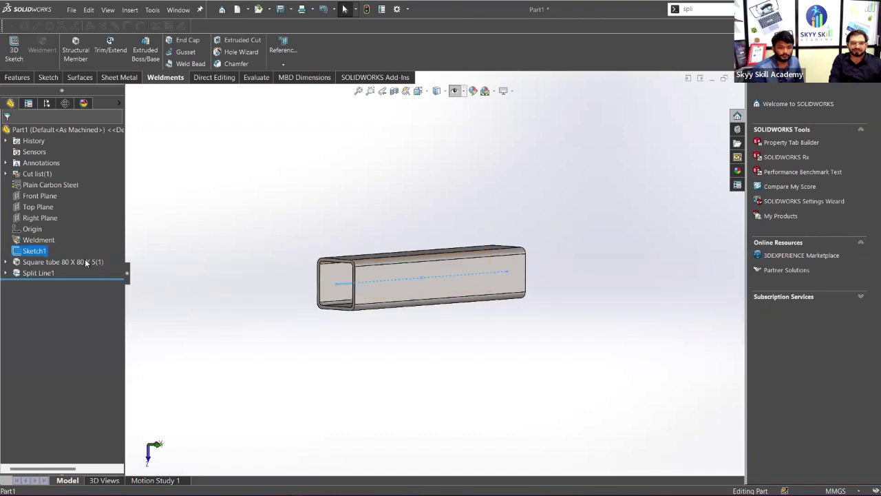
left_click(57, 261)
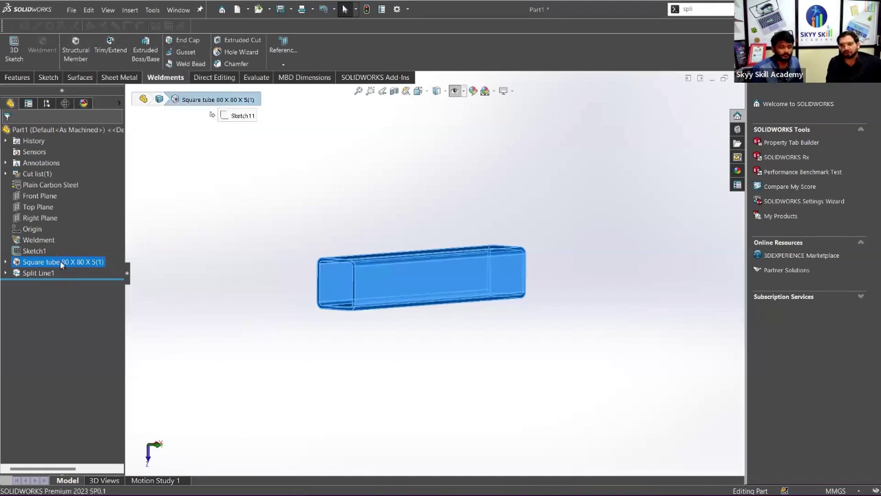
left_click(221, 276)
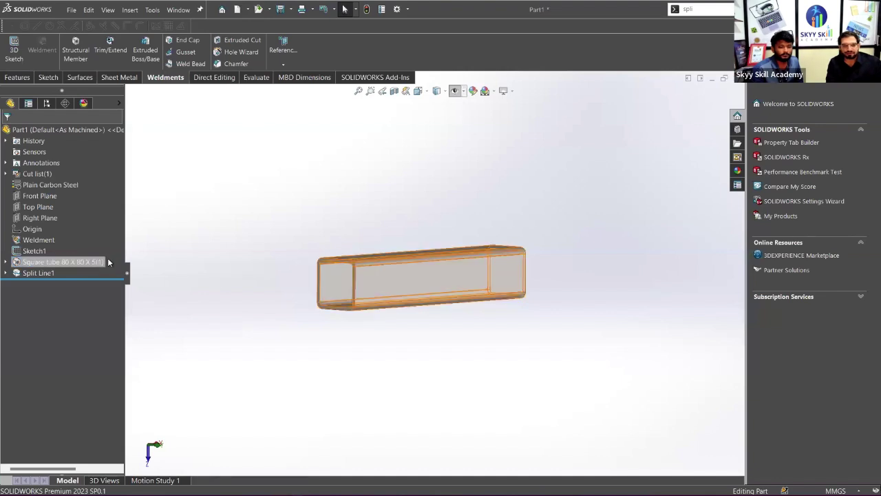
left_click(64, 263)
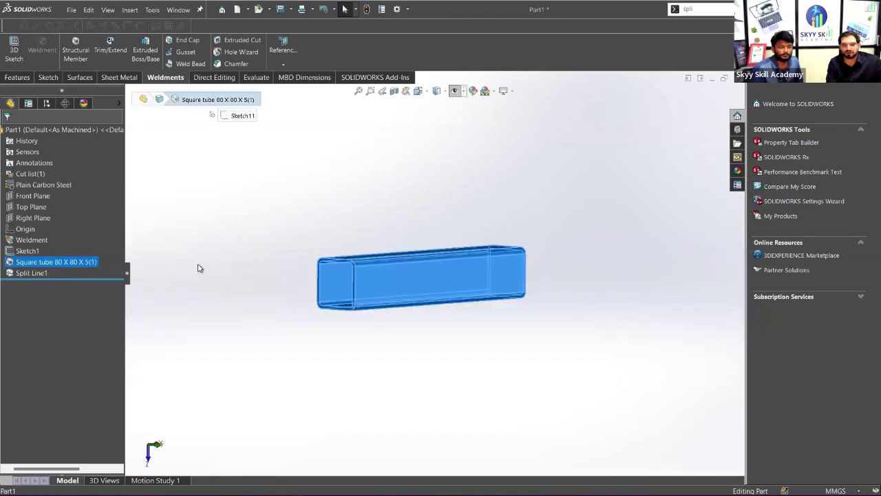
left_click(130, 270)
scroll(341, 283, "down", 3)
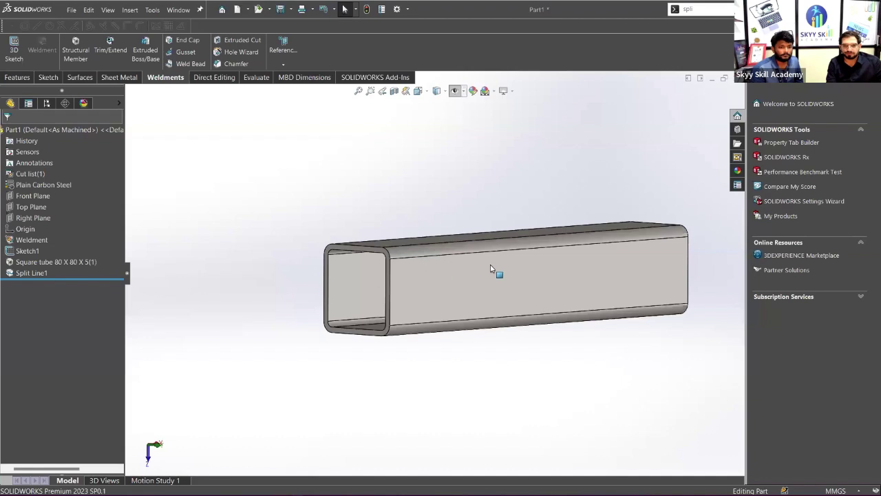
left_click(32, 273)
middle_click_drag(338, 240, 340, 147)
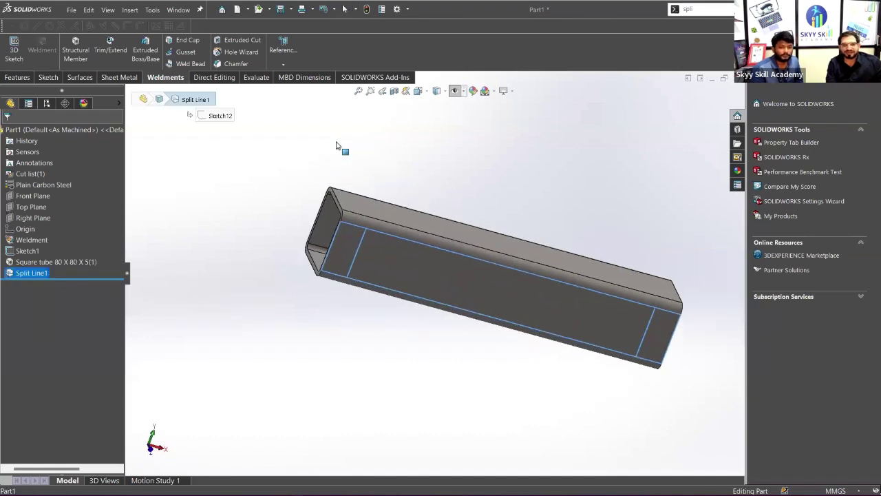
key("Escape")
left_click(346, 247)
left_click(388, 251)
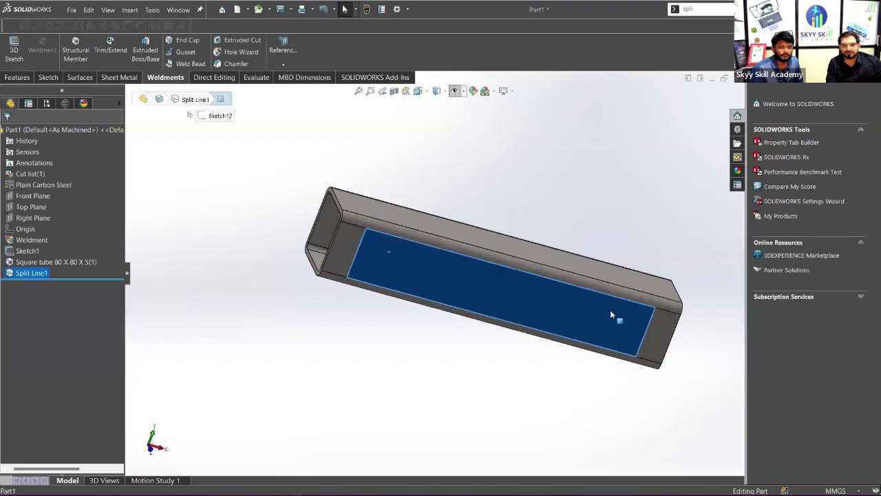
left_click(394, 267)
left_click(427, 279)
middle_click_drag(656, 329, 403, 272)
left_click(505, 347)
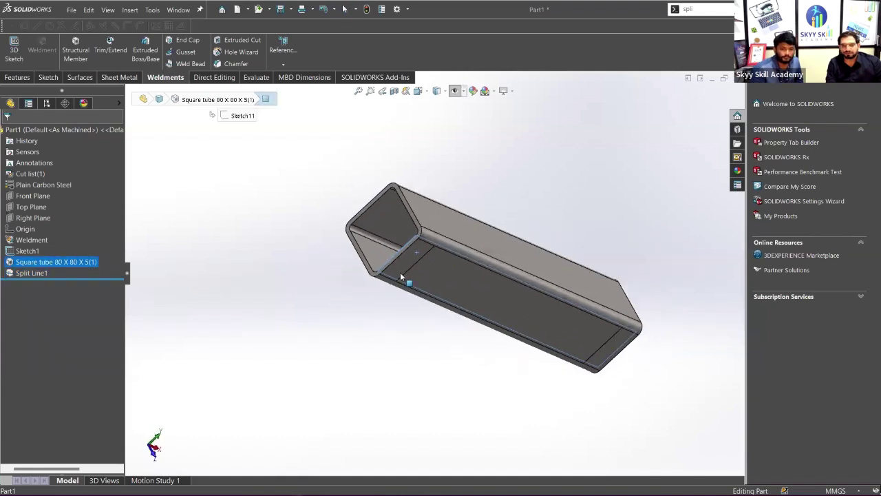
left_click(404, 270)
left_click(462, 286)
left_click(620, 345)
left_click(487, 308)
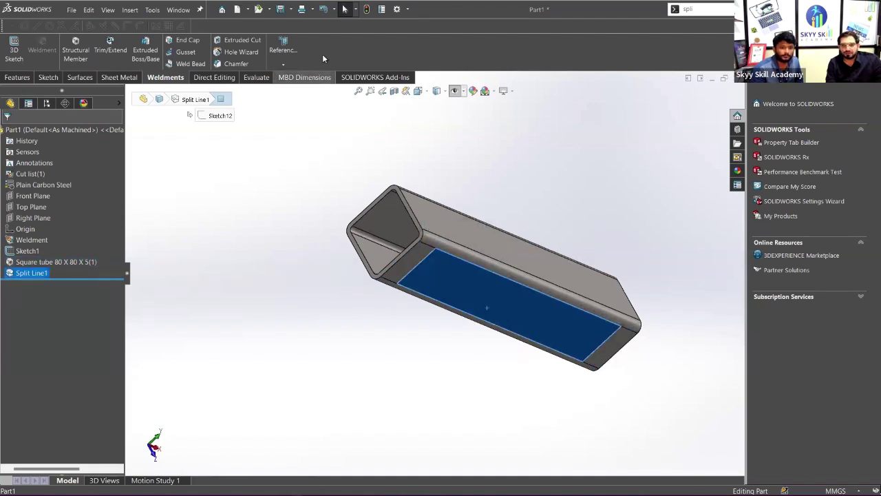
middle_click_drag(517, 275, 455, 269)
left_click(59, 185)
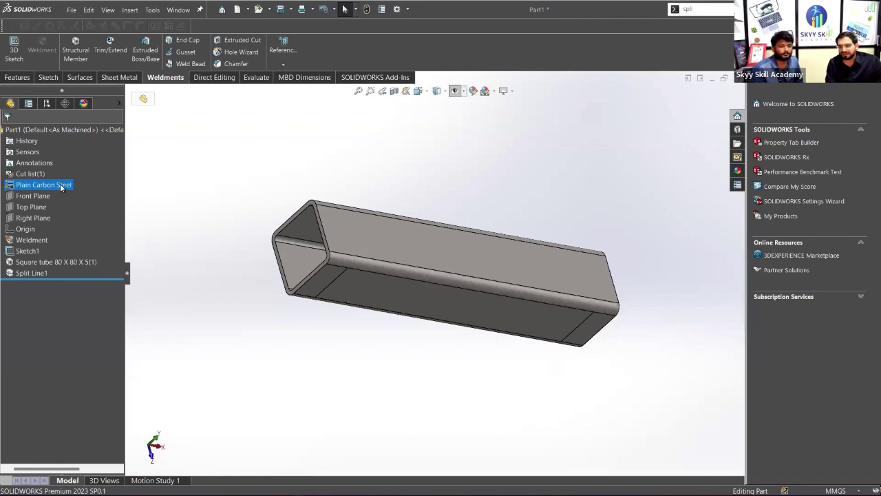
Deselect Plain Carbon Steel and load the SOLIDWORKS Simulation add-in
left_click(206, 188)
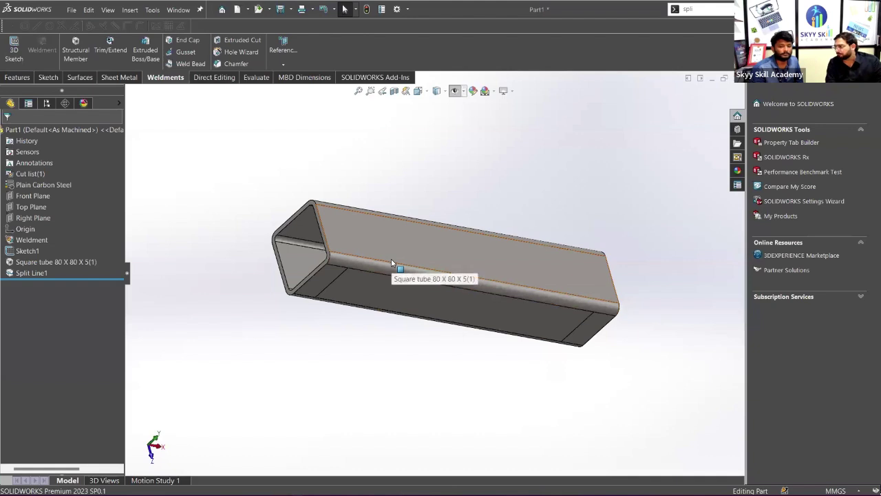
left_click(372, 78)
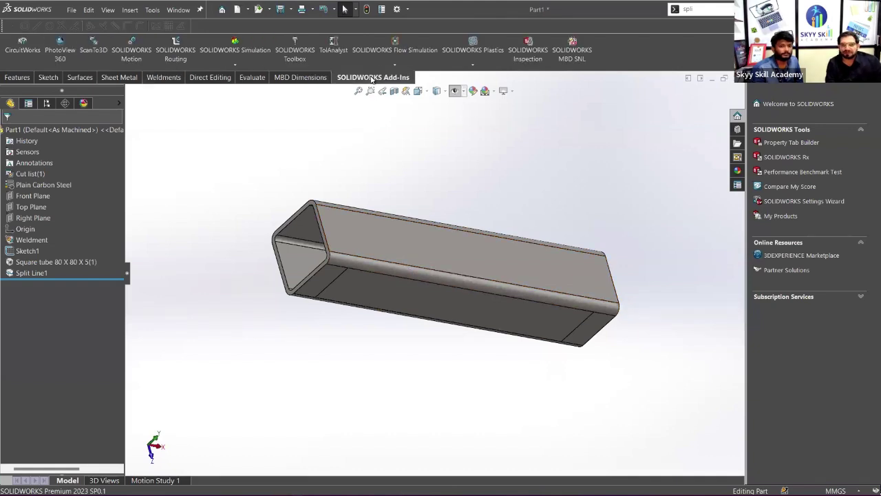
left_click(245, 59)
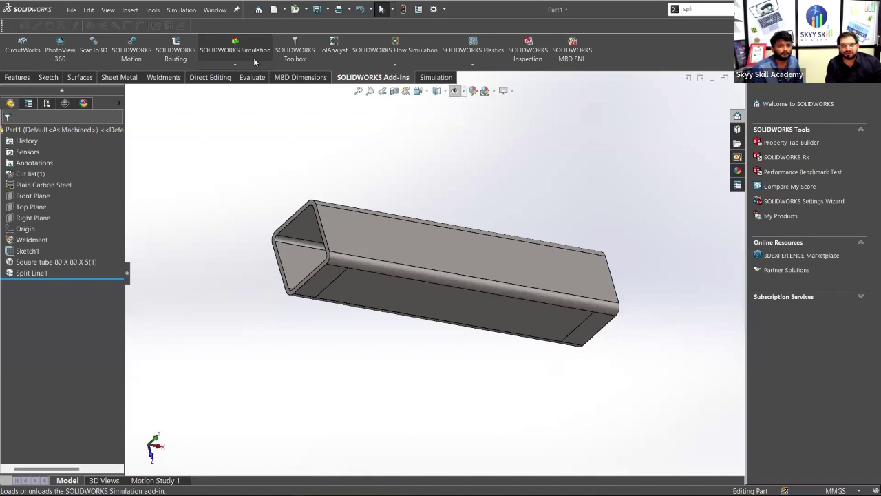
left_click(234, 54)
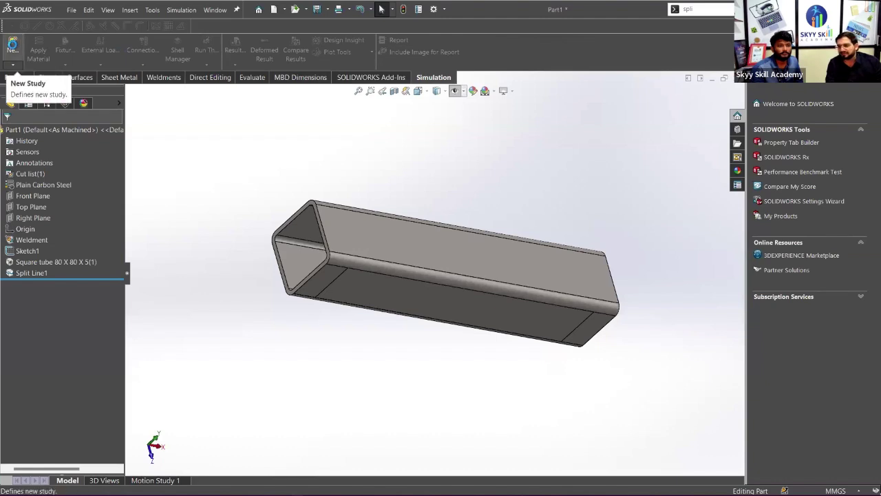
Create a new Topology Study named Topology Study 1
left_click(12, 47)
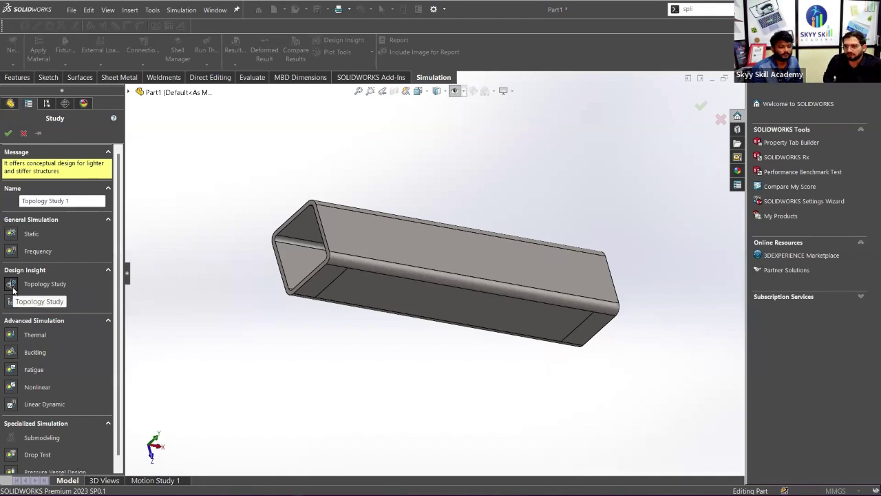
left_click(13, 290)
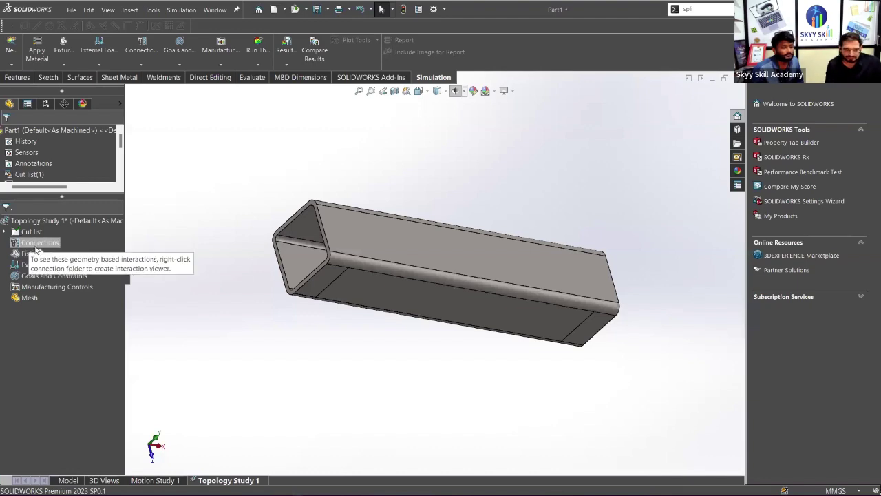
Add a Fixed Geometry fixture on the left and right split faces of the tube's underside
right_click(27, 256)
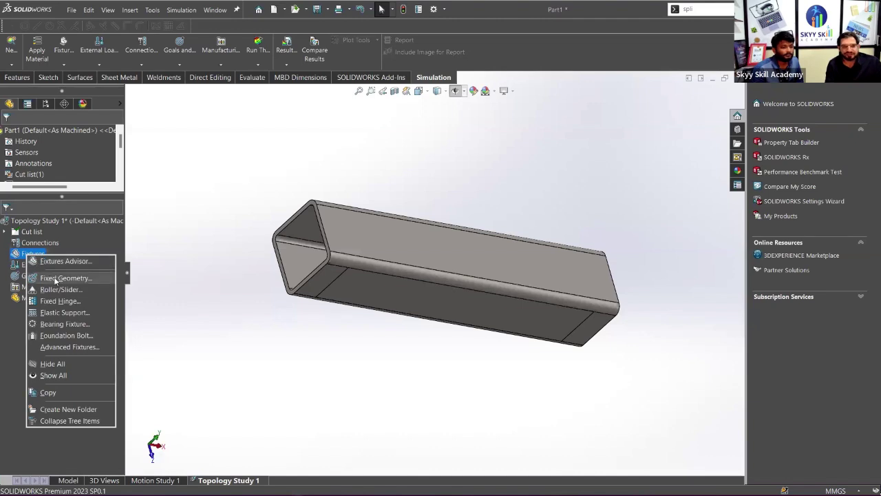
left_click(50, 278)
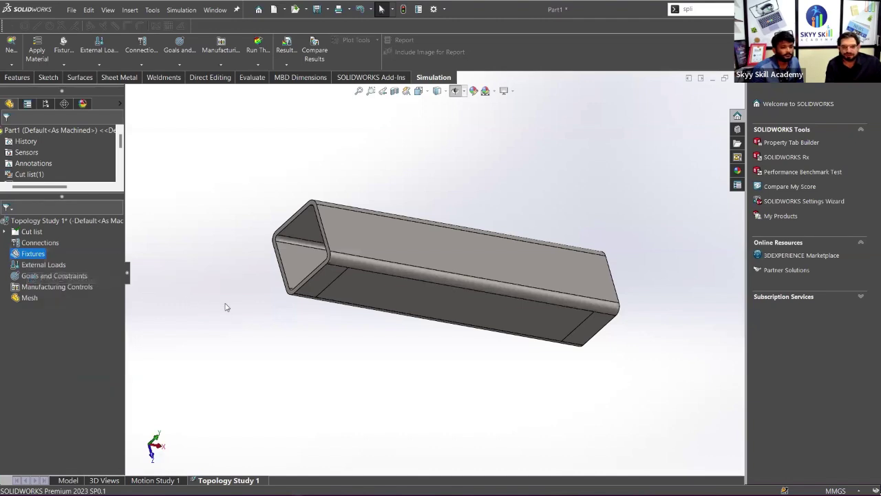
left_click(311, 286)
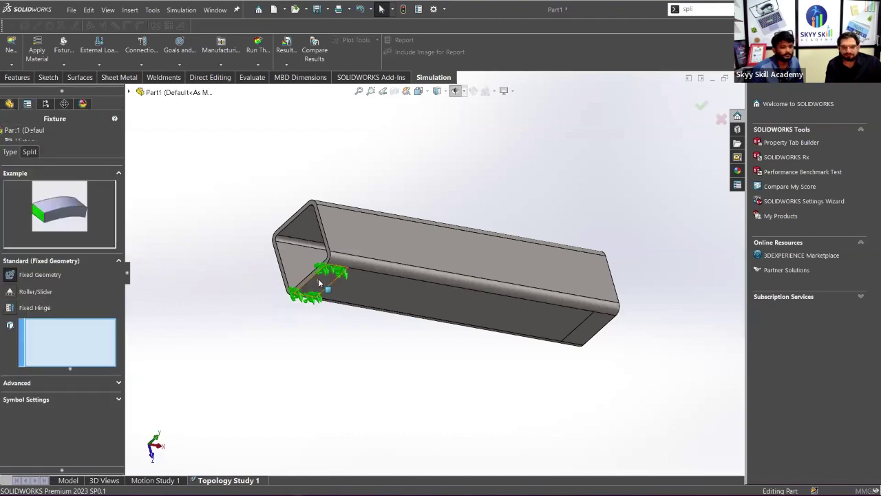
left_click(585, 332)
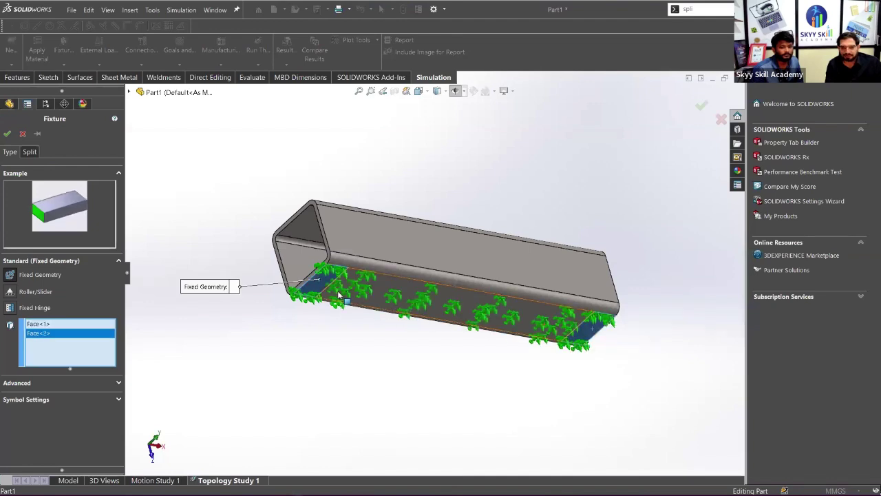
left_click(5, 133)
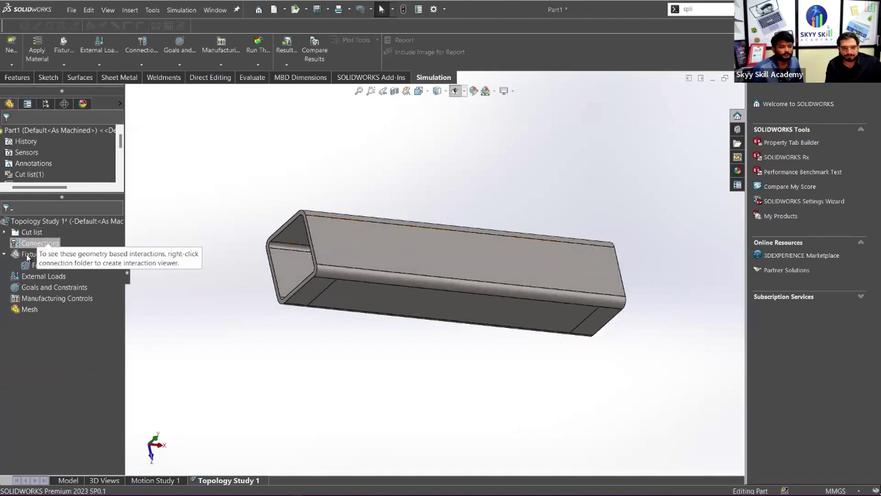
Apply a 1000 N force normal to the tube's inner end face
right_click(33, 277)
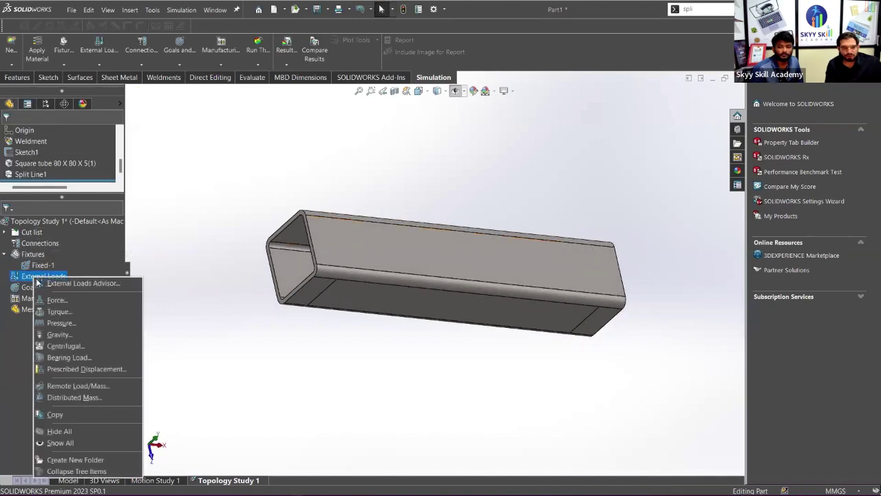
left_click(55, 301)
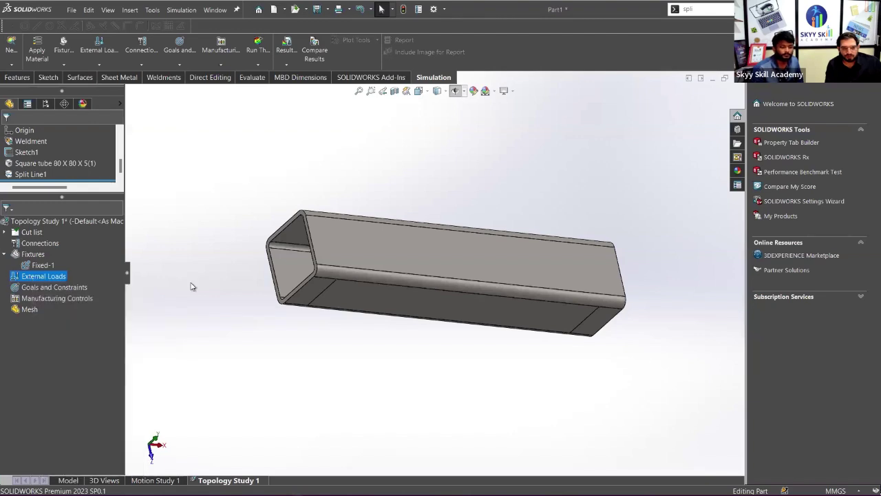
left_click(374, 279)
middle_click_drag(374, 279, 445, 317)
left_click(445, 317)
left_click(35, 317)
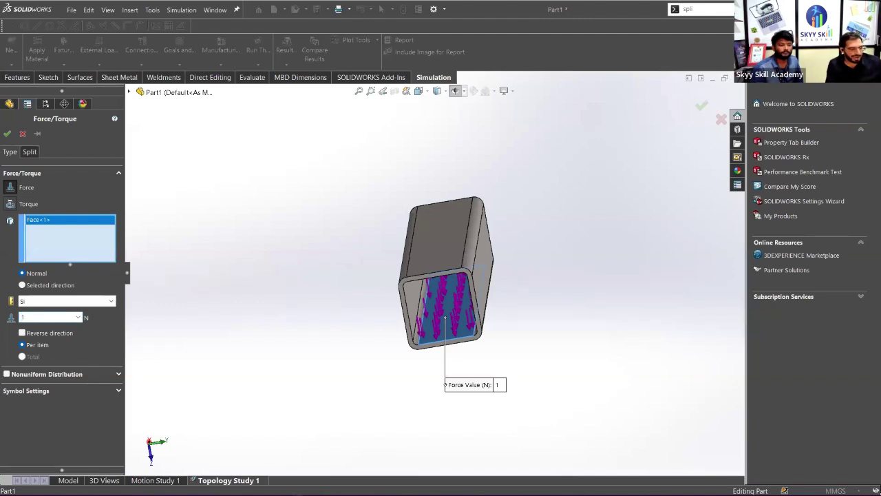
type("000")
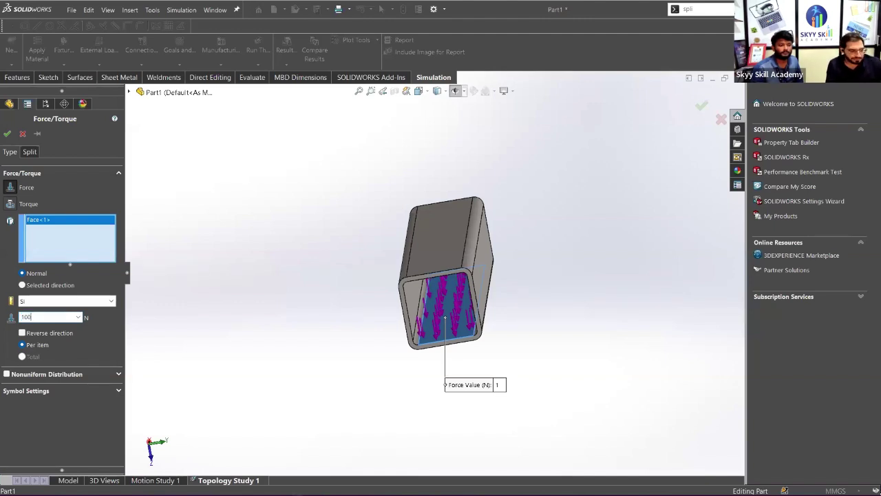
left_click(7, 135)
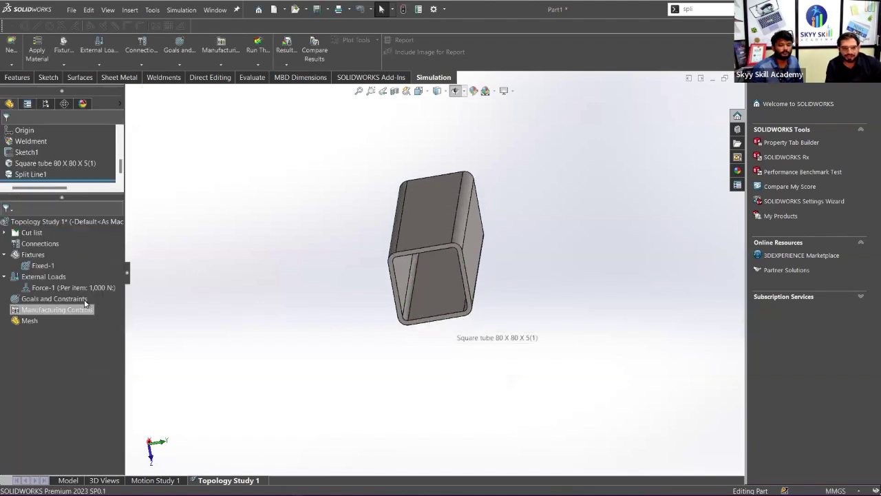
Choose the Best Stiffness to Weight ratio goal, briefly trying an absolute mass reduction of 3
right_click(71, 299)
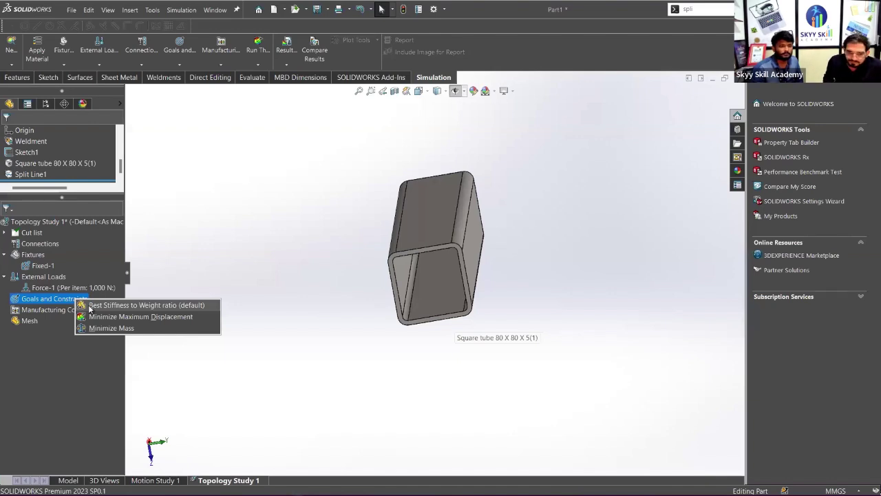
left_click(97, 306)
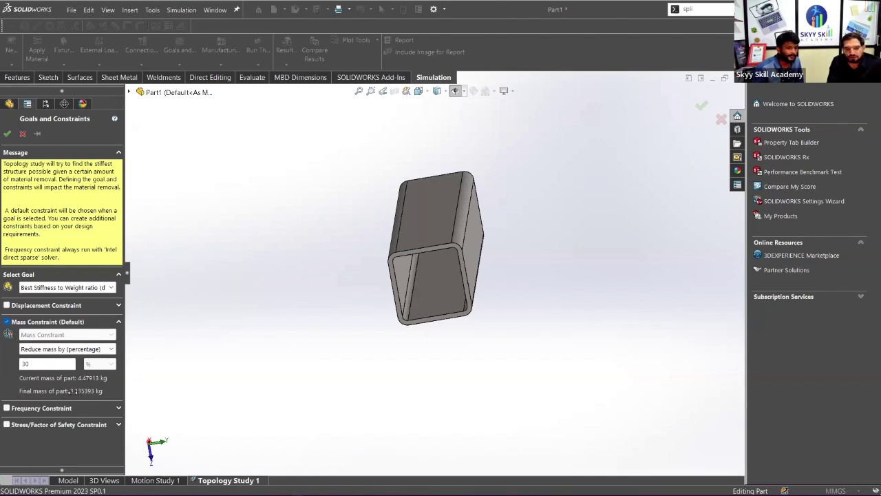
left_click(78, 349)
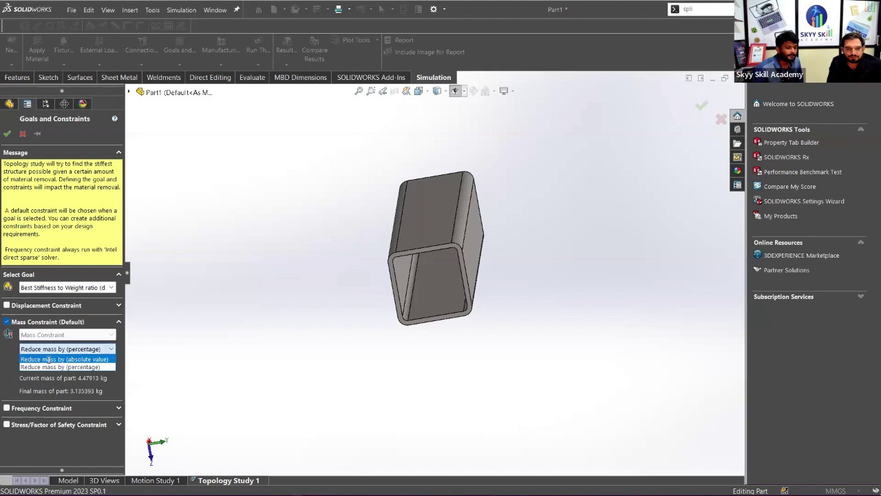
left_click(50, 359)
double_click(43, 364)
type("3")
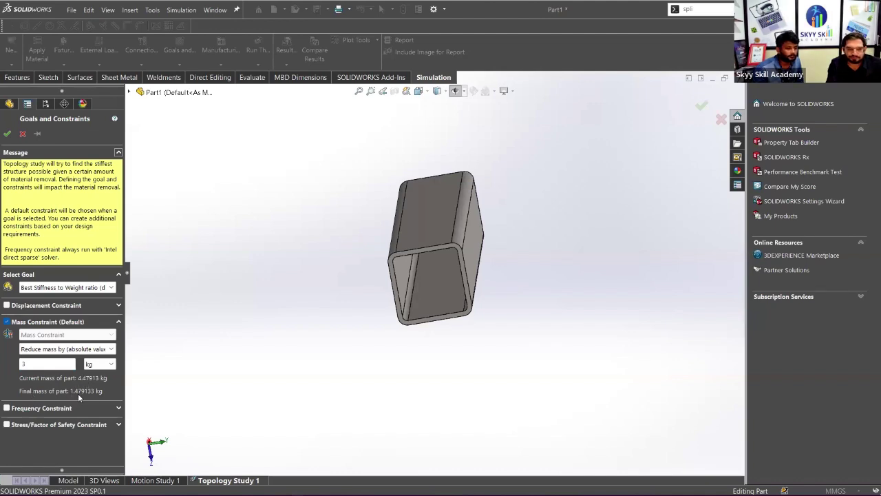
Set the mass constraint to reduce mass by 40 percent and confirm the goal
left_click(40, 350)
left_click(48, 365)
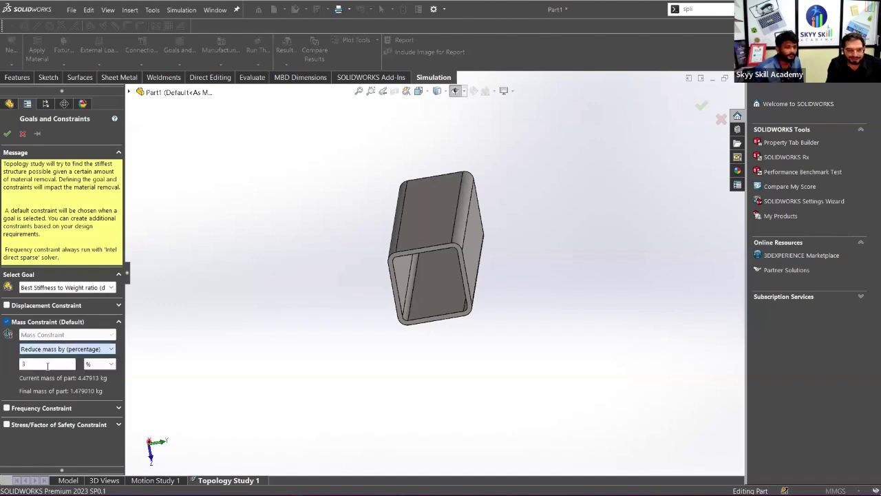
type("40")
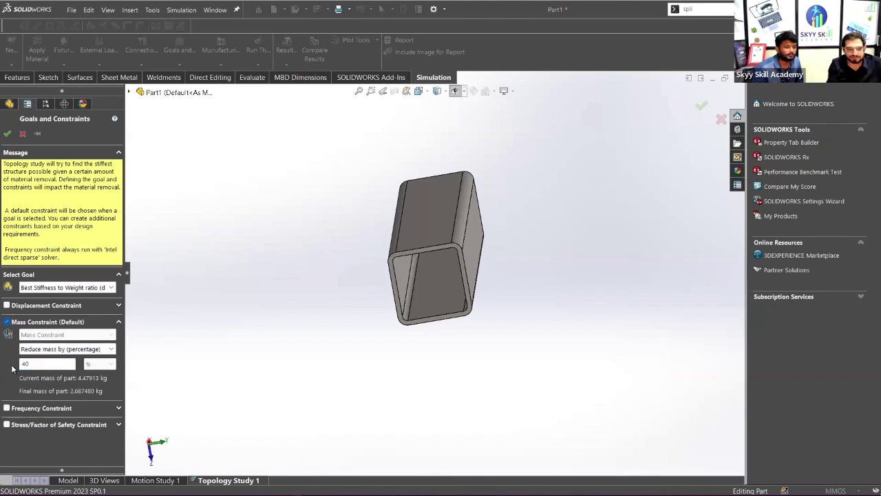
middle_click_drag(461, 230, 311, 367)
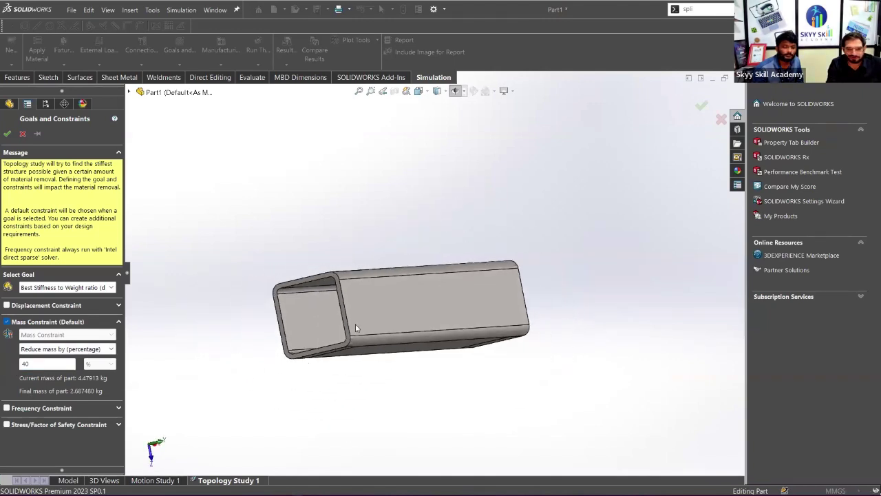
scroll(358, 325, "down", 3)
scroll(446, 277, "down", 2)
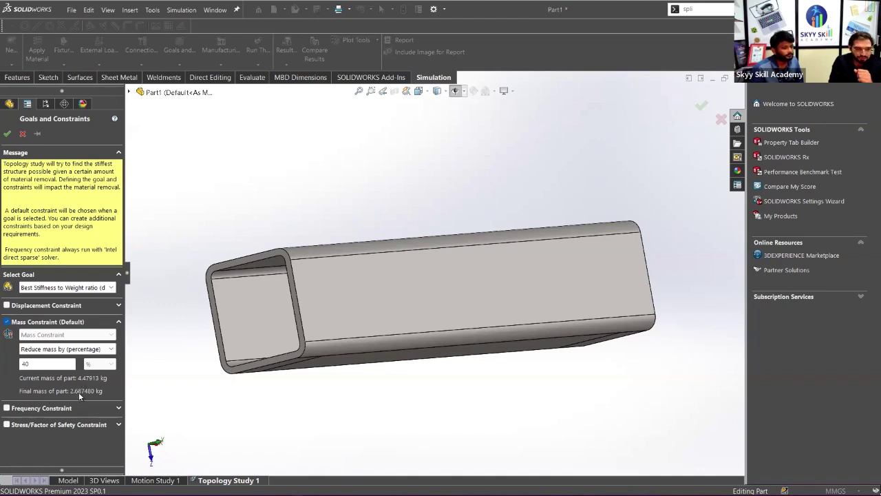
left_click(7, 135)
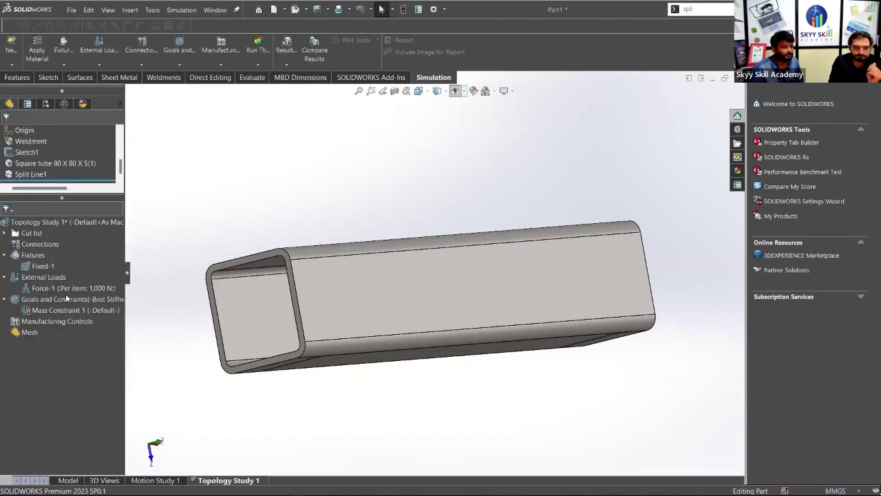
Create Preserved Region 1 from two inner faces of the tube
left_click(47, 321)
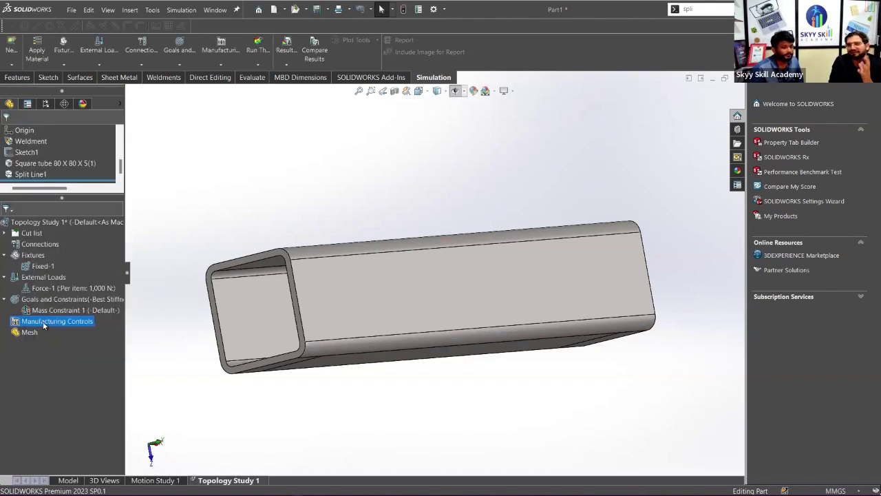
right_click(43, 326)
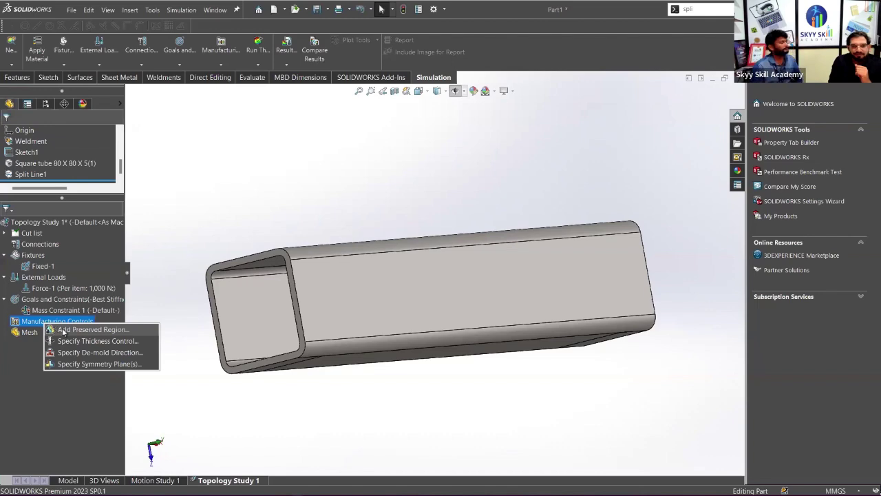
left_click(63, 330)
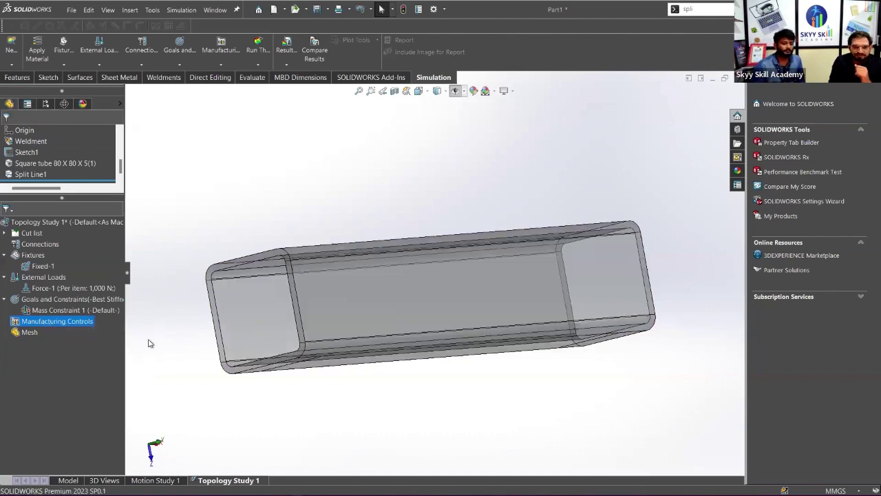
middle_click_drag(228, 283, 513, 378)
left_click(404, 366)
left_click(467, 406)
middle_click_drag(467, 406, 372, 331)
left_click(8, 134)
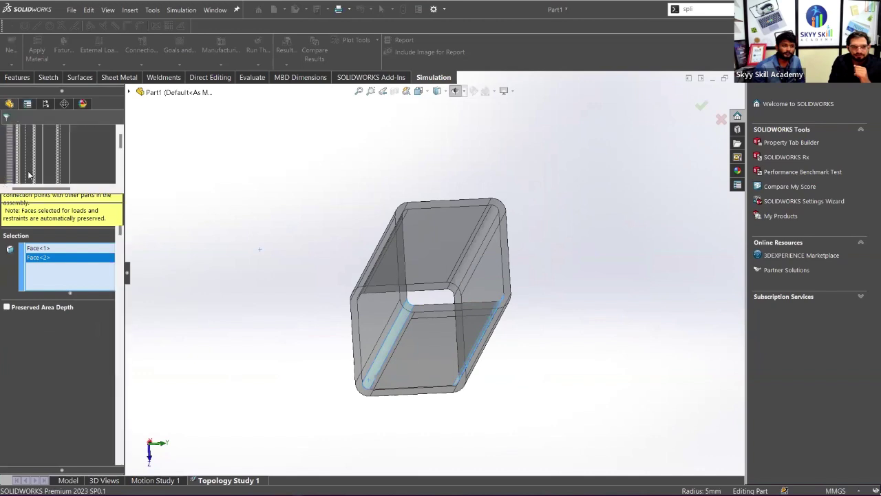
Inspect the Fixed-1 faces from several angles, ending with the open end facing the viewer
left_click(41, 266)
middle_click_drag(293, 307, 165, 376)
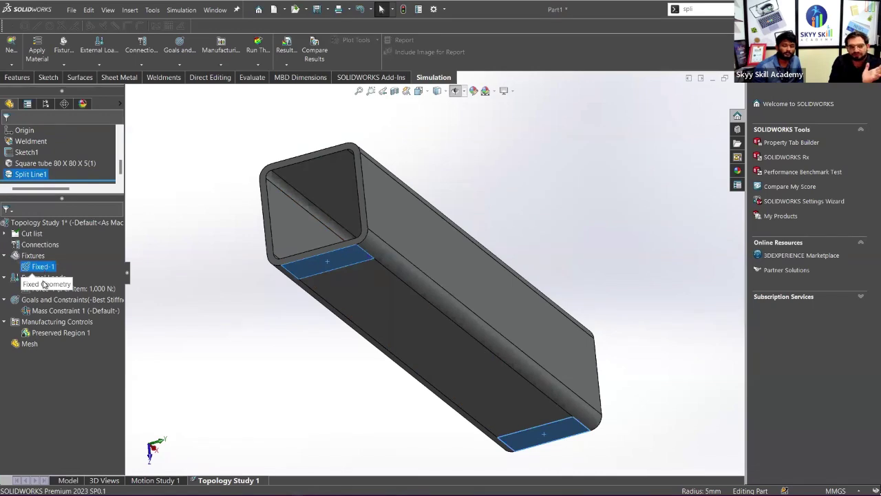
middle_click_drag(175, 258, 131, 300)
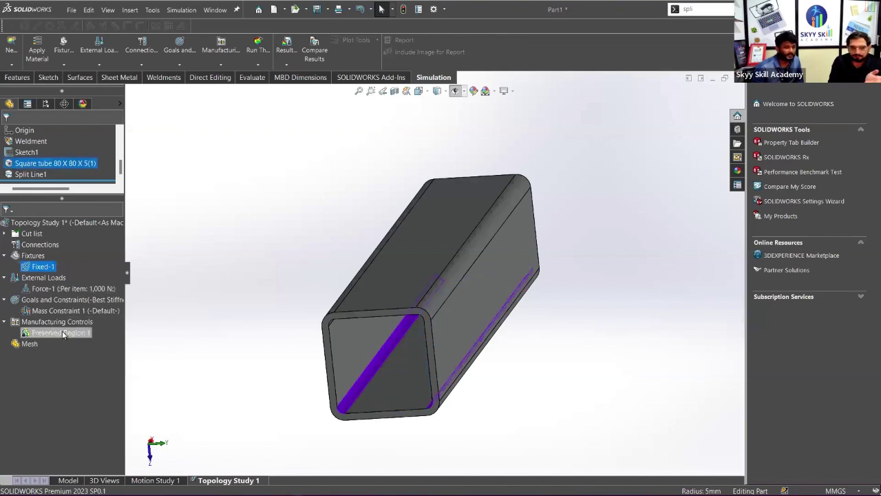
middle_click_drag(246, 348, 74, 314)
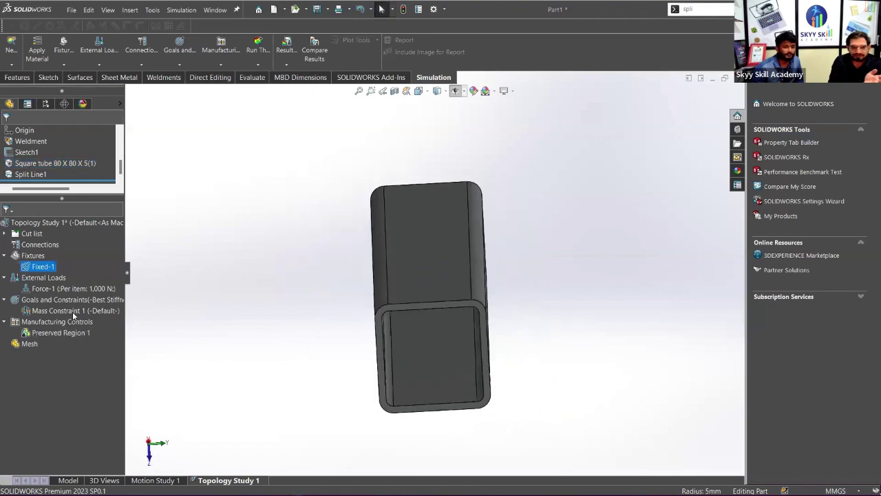
Create the mesh with density set slightly coarser than the midpoint
right_click(30, 343)
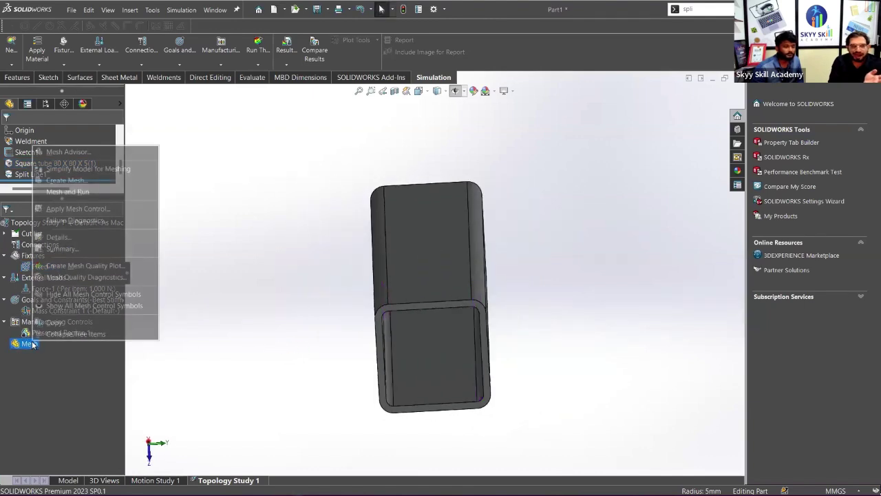
left_click(93, 184)
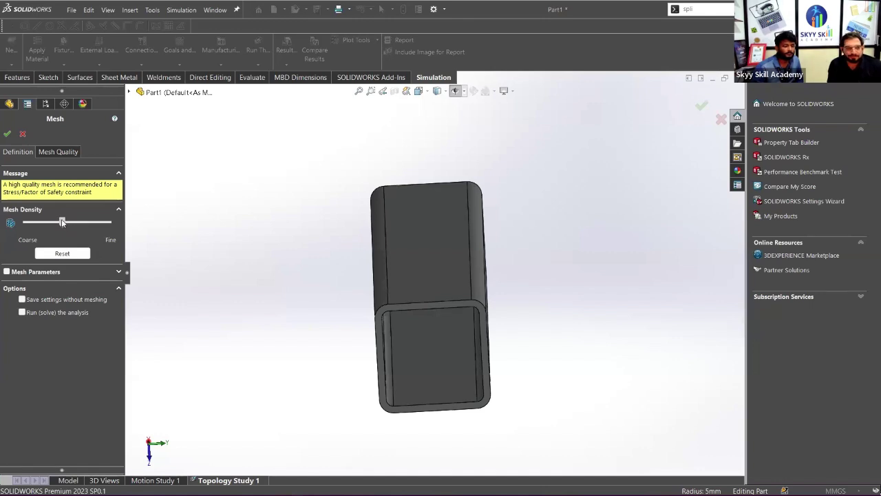
left_click_drag(62, 224, 54, 223)
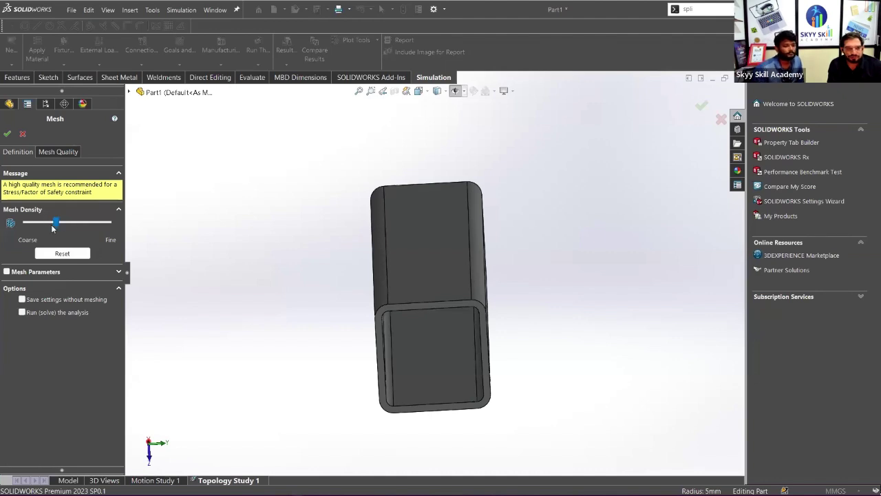
left_click(7, 135)
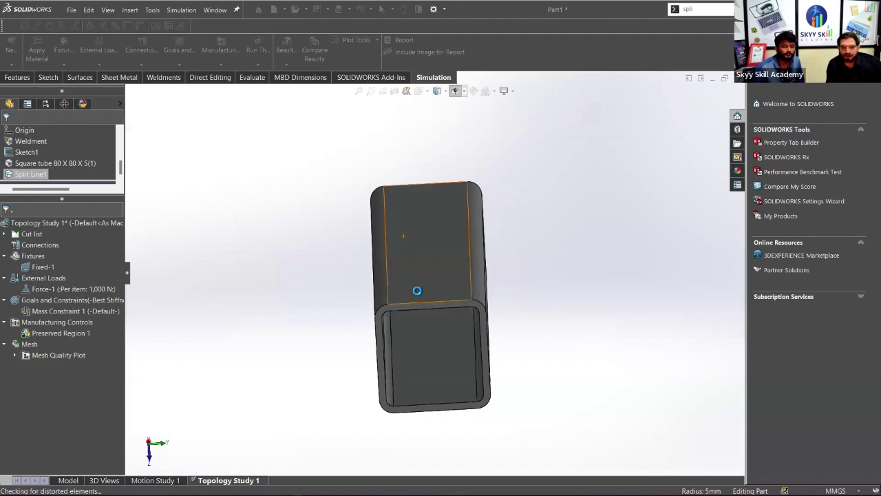
Orbit the meshed tube to view it from the side
middle_click_drag(419, 289, 256, 72)
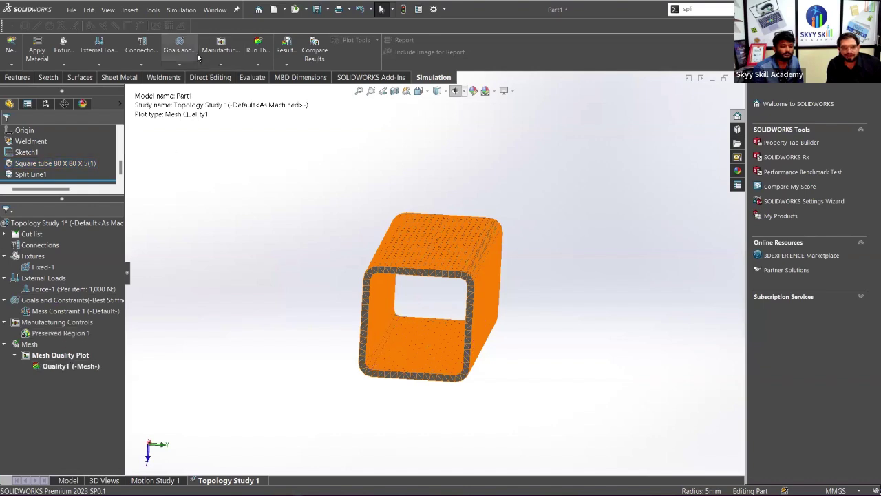
Run Topology Study 1
left_click(259, 57)
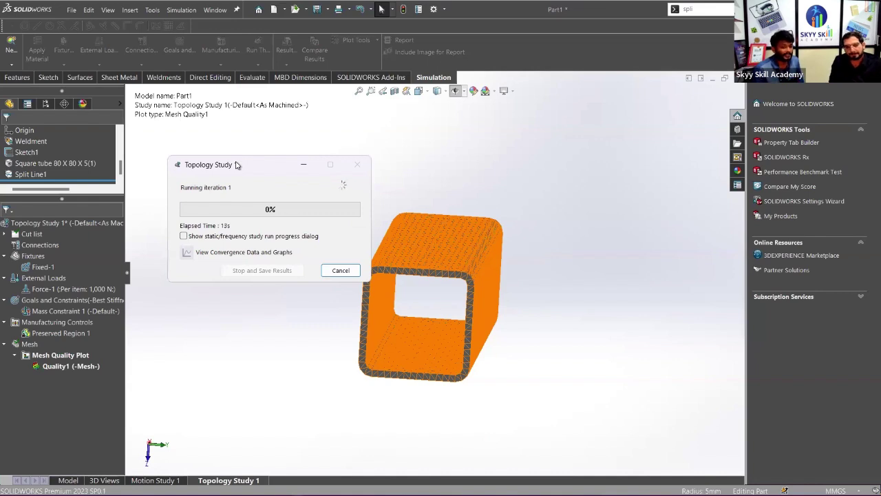
Move the solver progress window aside and let the solve reach 51% with Material Mass1 shown
left_click_drag(237, 165, 223, 155)
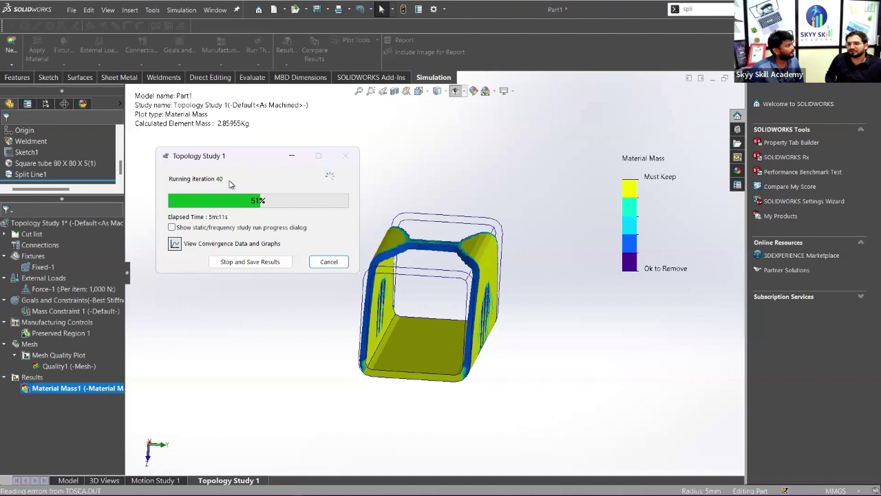
scroll(410, 296, "up", 2)
scroll(478, 260, "down", 2)
middle_click_drag(478, 260, 637, 200)
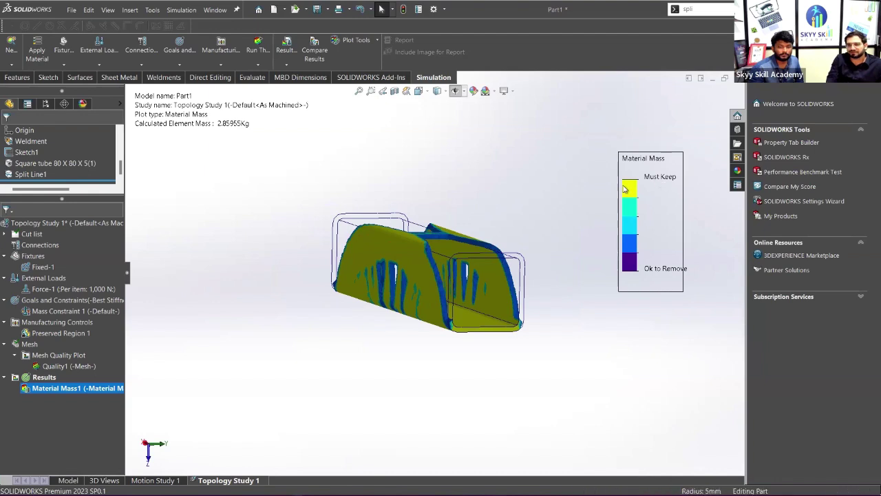
middle_click_drag(511, 248, 468, 275)
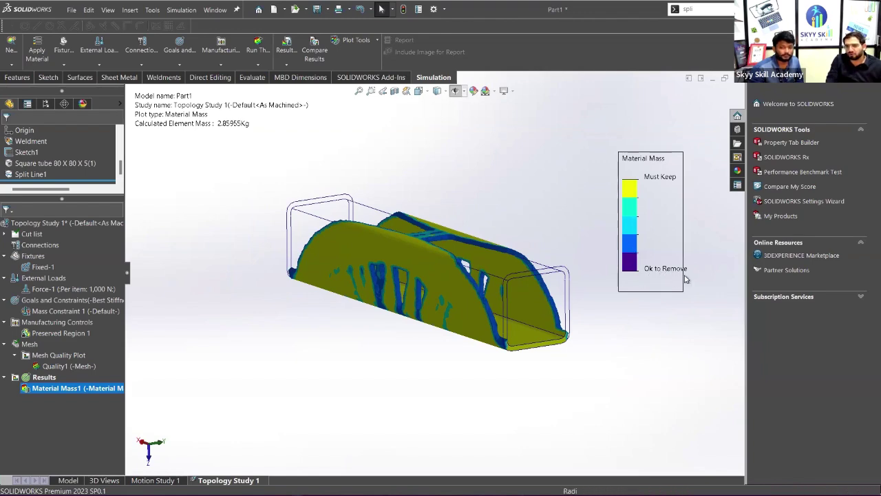
scroll(427, 284, "down", 5)
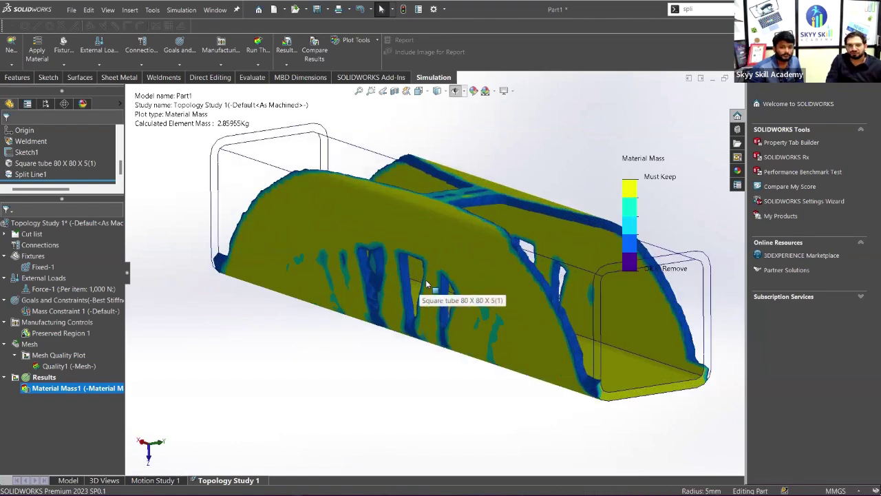
scroll(427, 283, "down", 10)
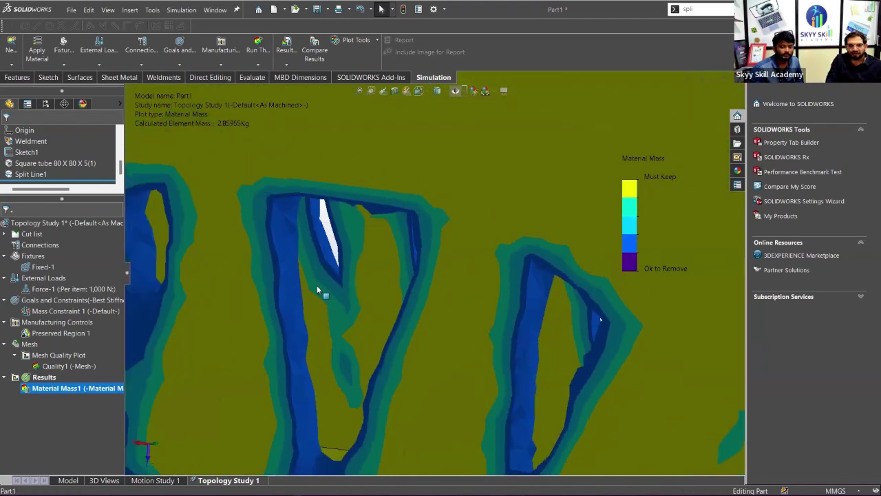
scroll(278, 280, "up", 10)
scroll(491, 266, "down", 10)
scroll(495, 303, "up", 10)
middle_click_drag(473, 300, 434, 282)
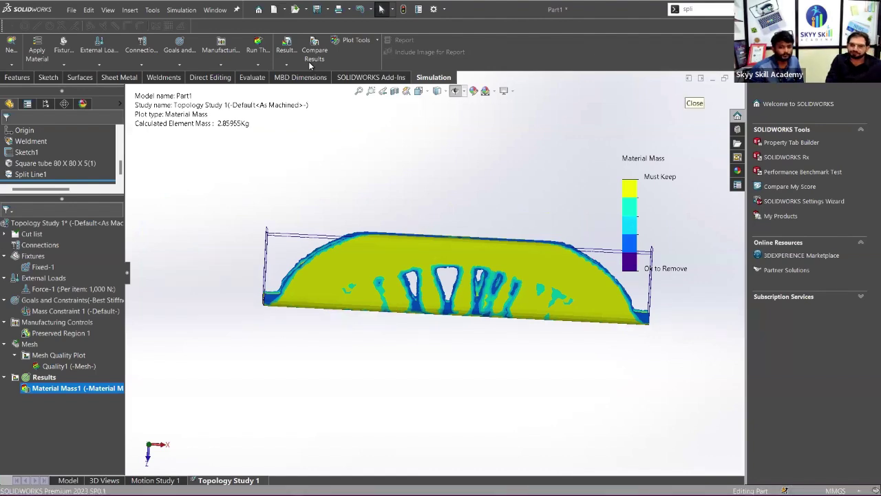
scroll(484, 276, "down", 4)
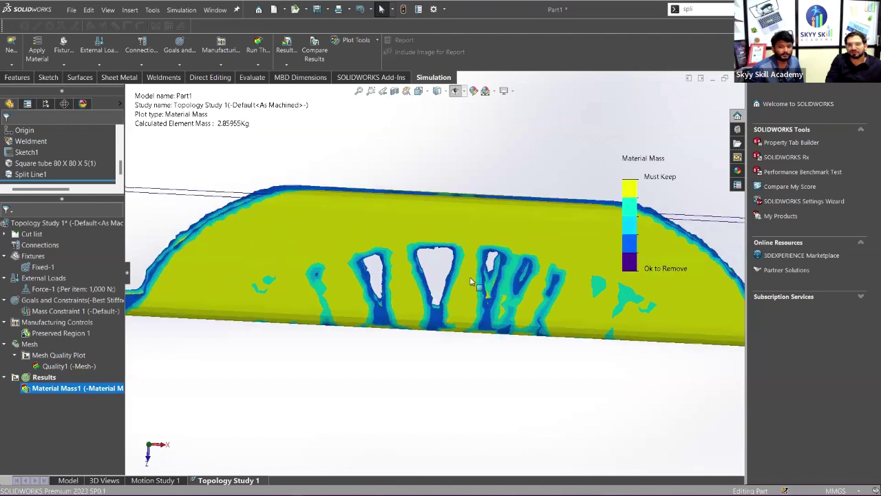
scroll(484, 276, "up", 2)
scroll(478, 275, "down", 3)
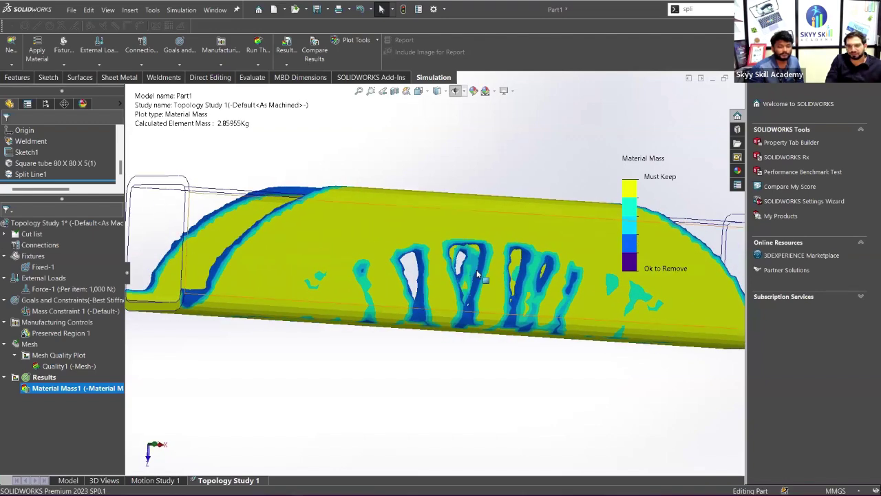
scroll(478, 274, "up", 3)
middle_click_drag(478, 274, 493, 260)
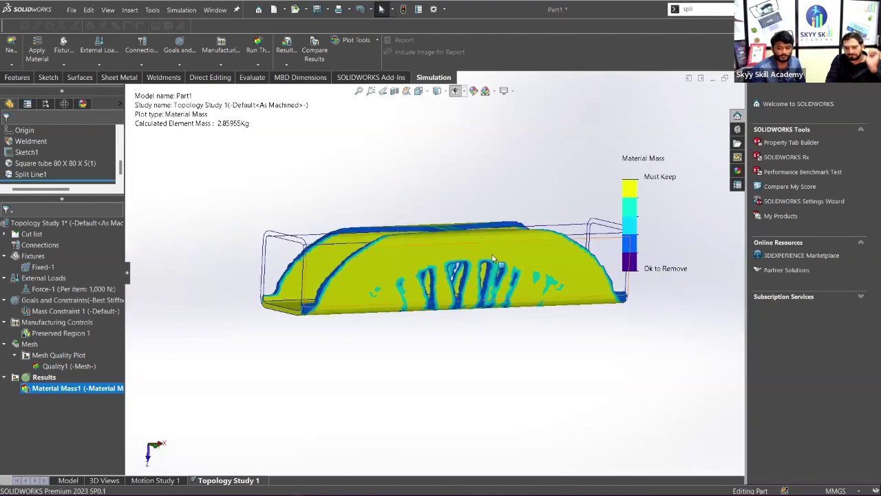
key("space")
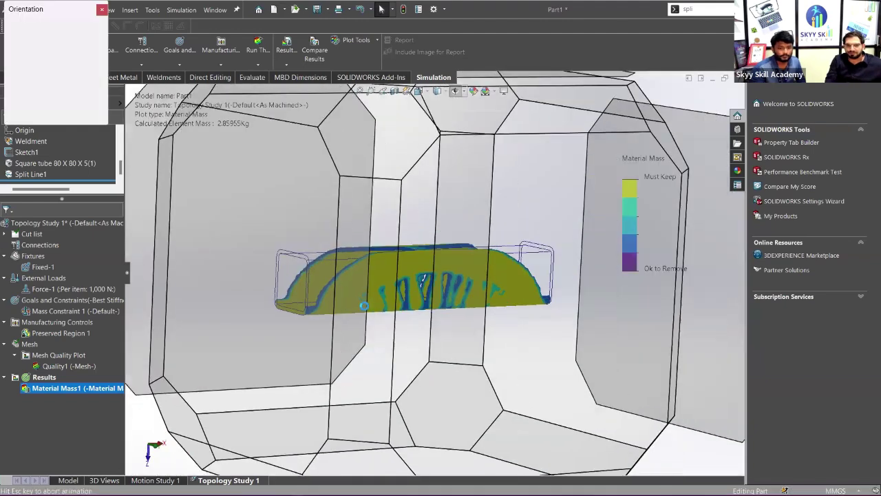
left_click(364, 306)
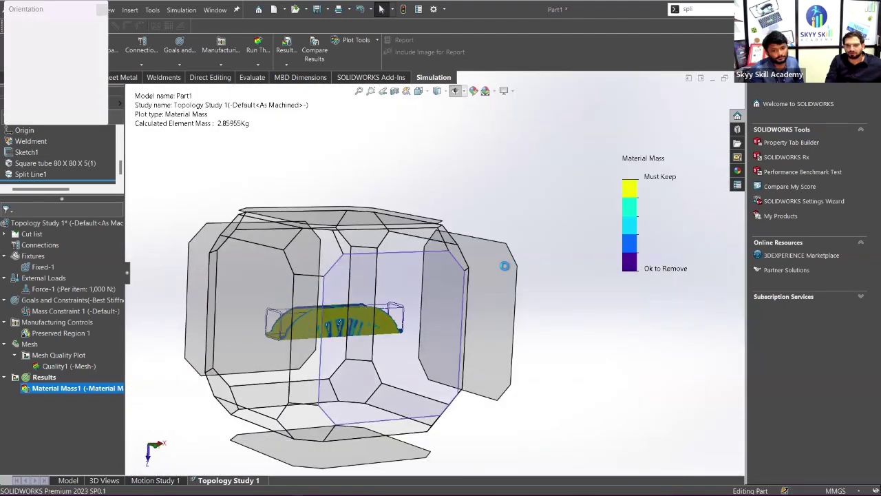
middle_click_drag(421, 271, 453, 255)
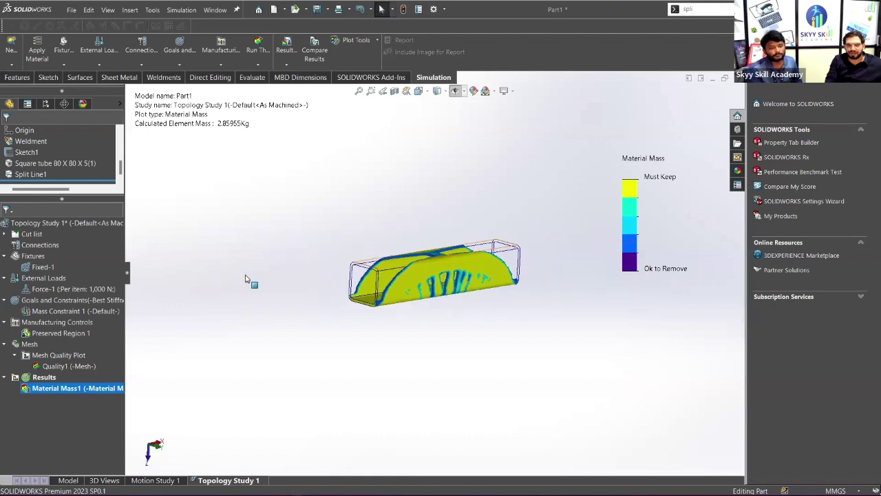
scroll(454, 256, "down", 2)
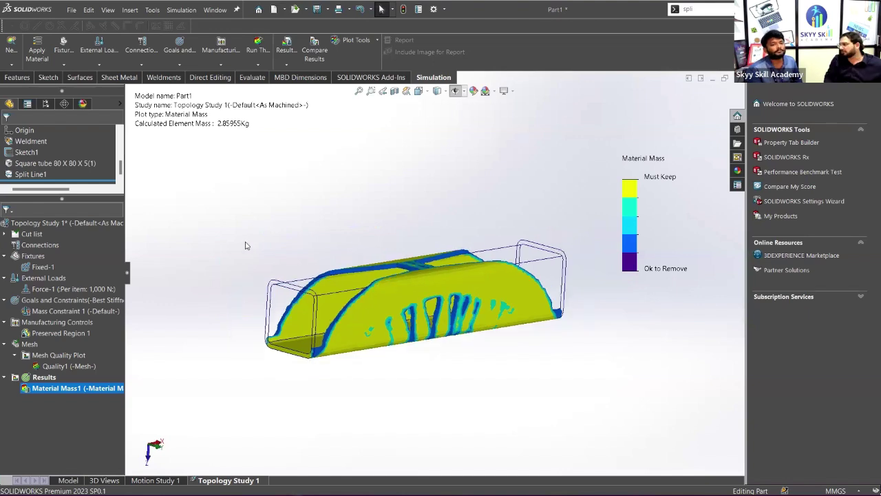
scroll(246, 246, "down", 1)
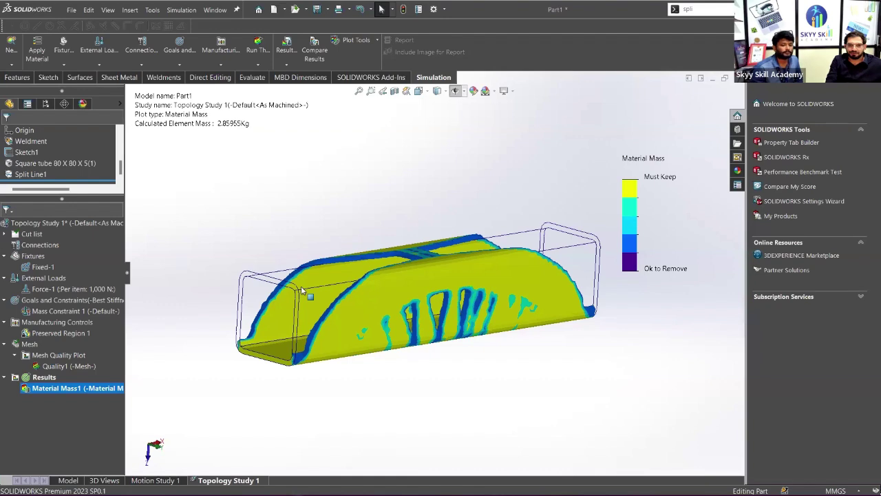
Hide then re-show the Material Mass1 plot (2.85955 kg element mass) and nudge its info block down
right_click(69, 389)
left_click(76, 221)
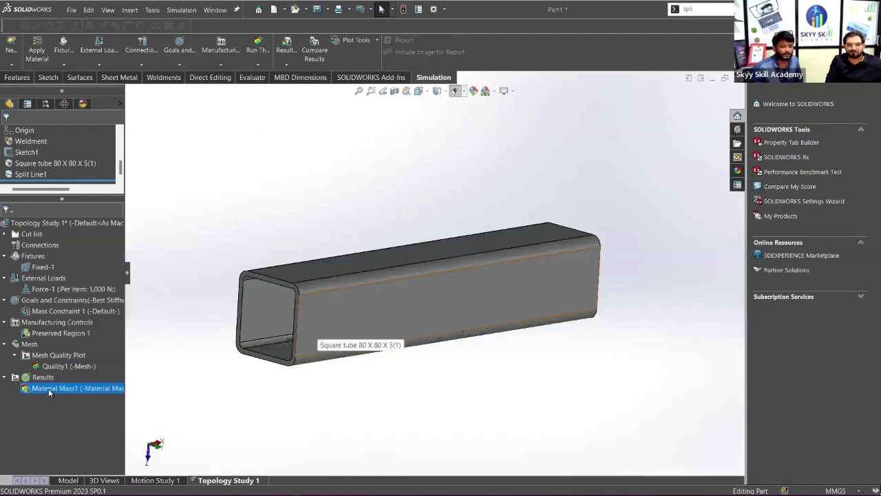
right_click(51, 390)
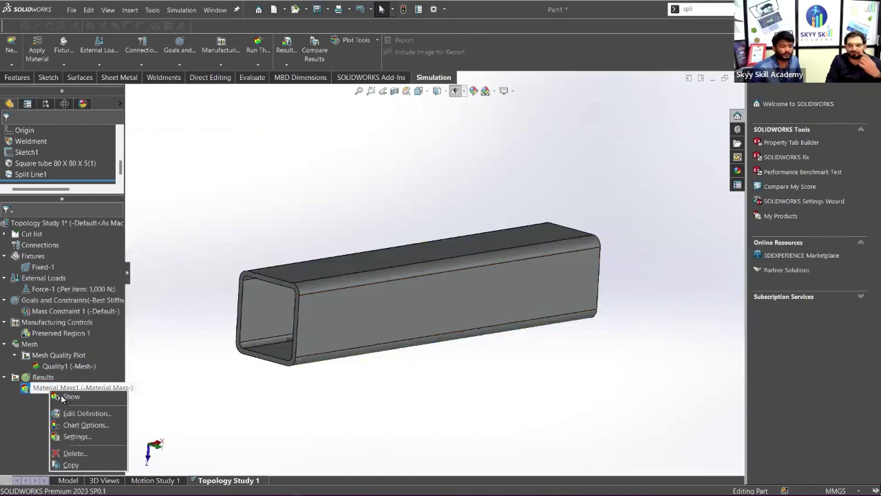
left_click(171, 388)
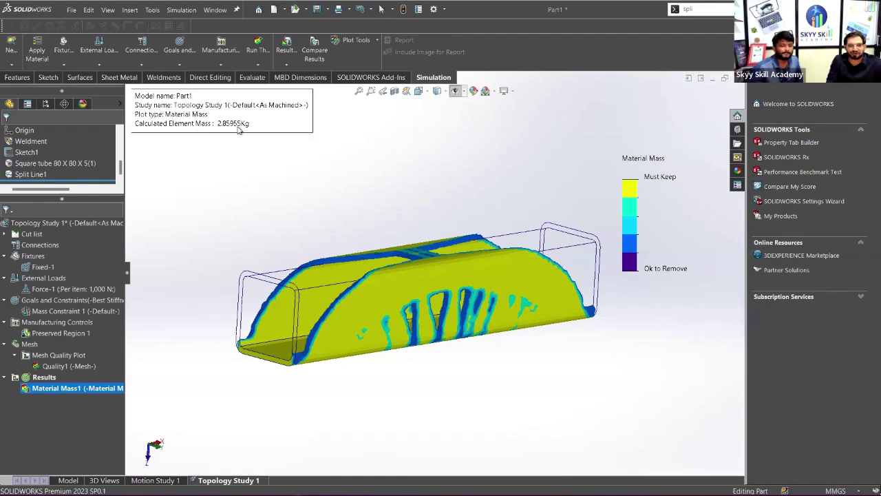
left_click_drag(239, 129, 241, 131)
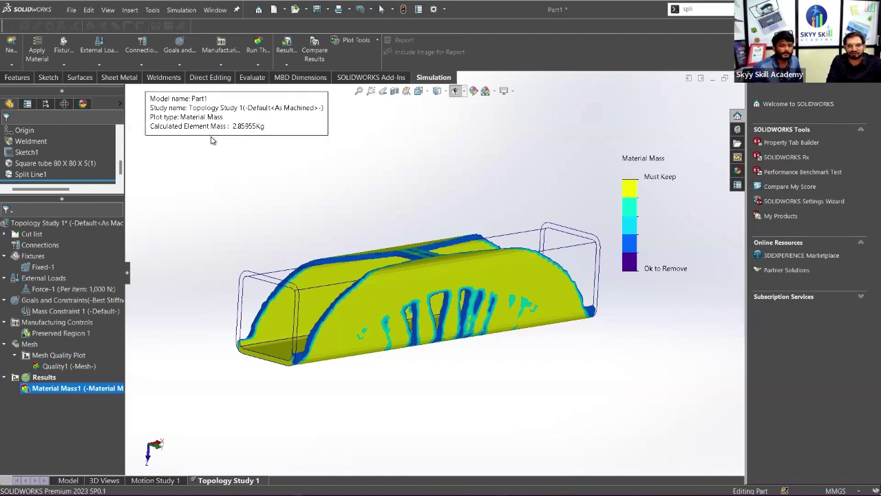